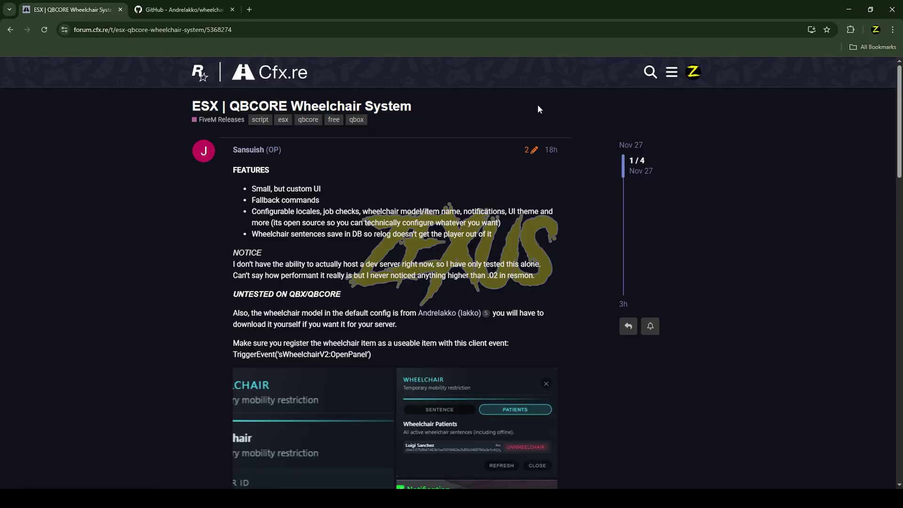
- Download sWheelchairV2.zip from the forum post and the wheelchair repository from GitHub as a ZIP
{"action": "scroll", "coordinate": [496, 201], "scroll_direction": "down", "scroll_amount": 15}
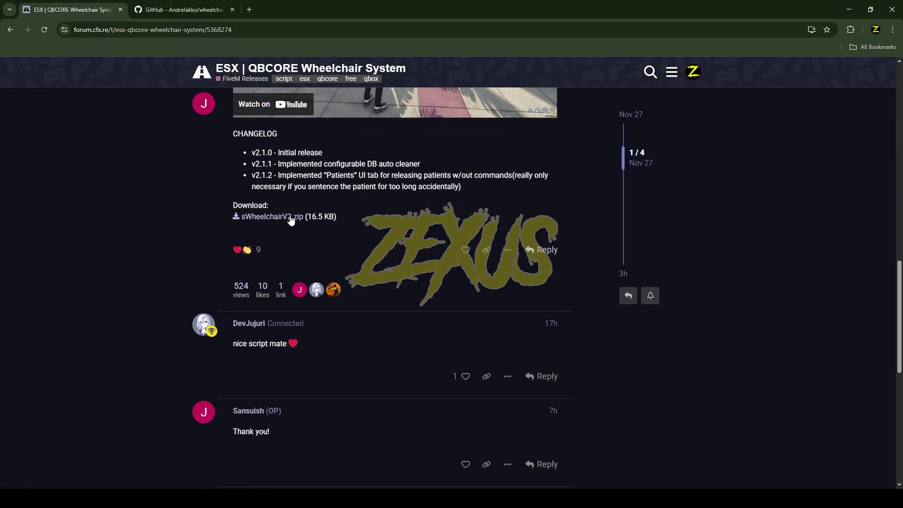
{"action": "left_click", "coordinate": [184, 9]}
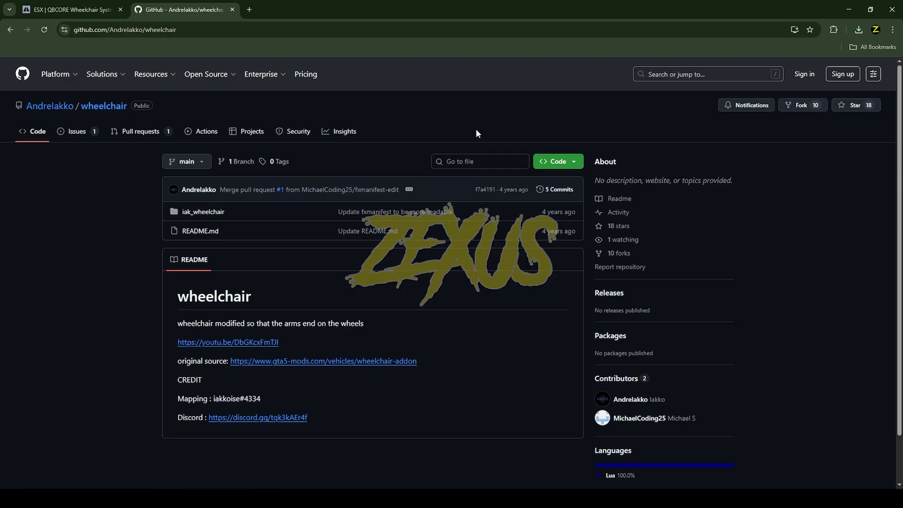
{"action": "left_click", "coordinate": [558, 162]}
{"action": "left_click", "coordinate": [472, 283]}
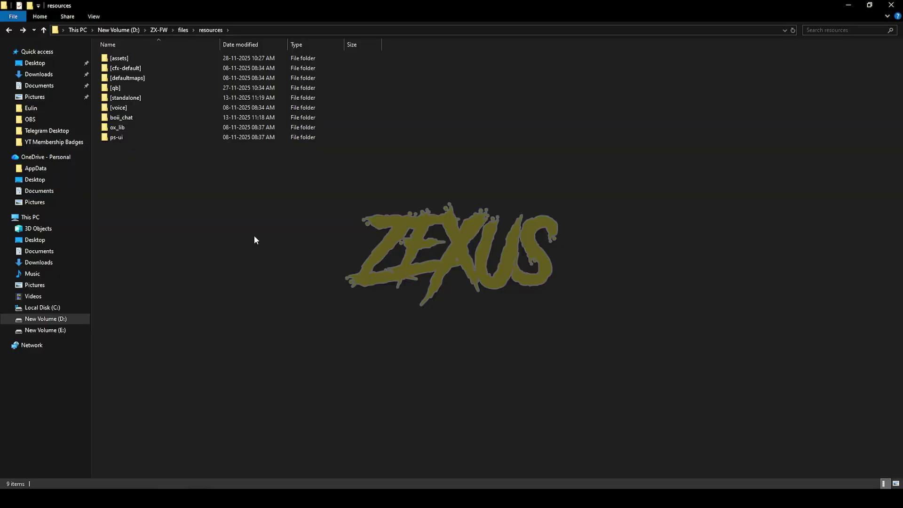
- Switch to File Explorer and paste the iak_wheelchair and sWheelchairV2 folders into the [assets] resources folder
{"action": "double_click", "coordinate": [142, 59]}
{"action": "key", "text": "ctrl+v"}
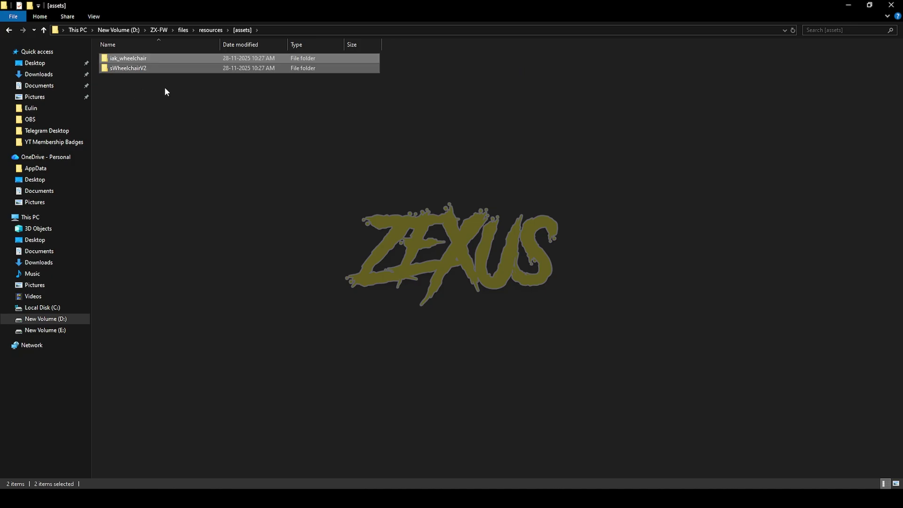
{"action": "left_click", "coordinate": [164, 88]}
- Open sWheelchairV2.sql from the sWheelchairV2 folder in HeidiSQL and run it on the zx-fw database
{"action": "double_click", "coordinate": [156, 71]}
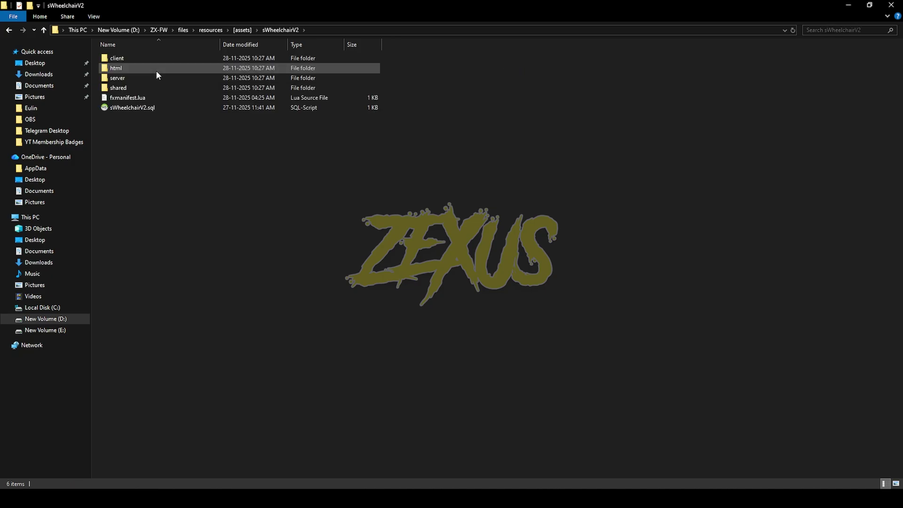
{"action": "left_click", "coordinate": [171, 111]}
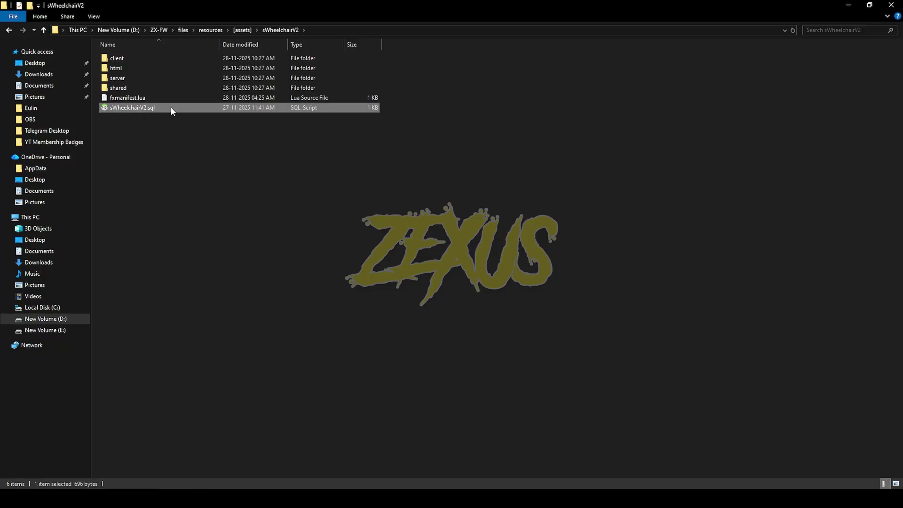
{"action": "double_click", "coordinate": [170, 111]}
{"action": "left_click", "coordinate": [294, 315]}
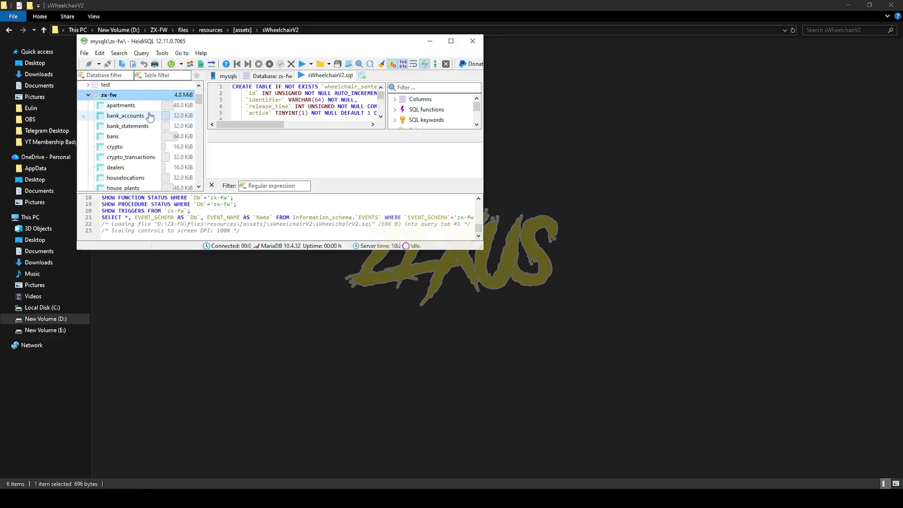
{"action": "left_click", "coordinate": [302, 65]}
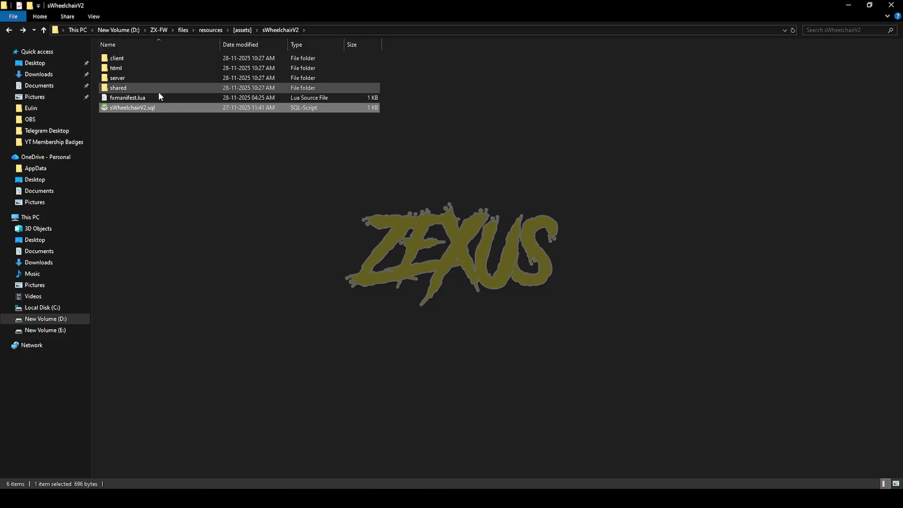
- Open config.lua from the sWheelchairV2 shared folder and set Config.Framework to 'qbcore'
{"action": "double_click", "coordinate": [158, 89]}
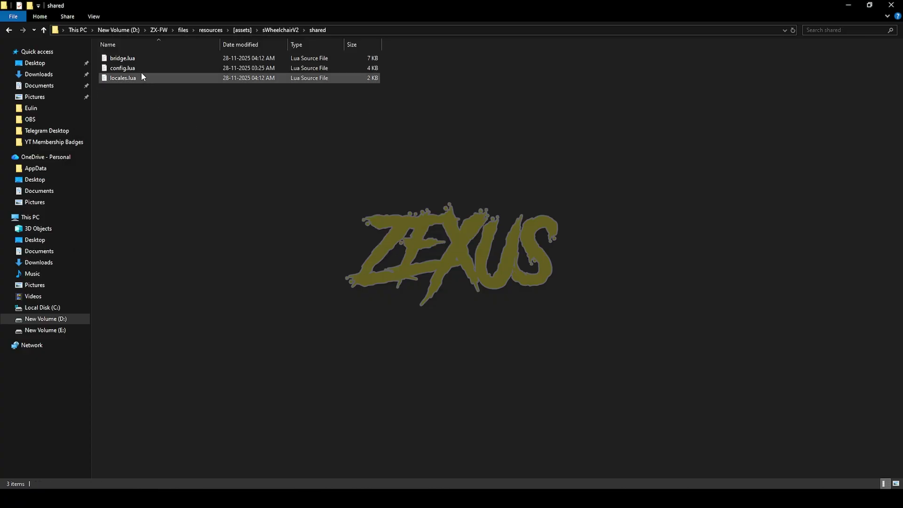
{"action": "double_click", "coordinate": [140, 68]}
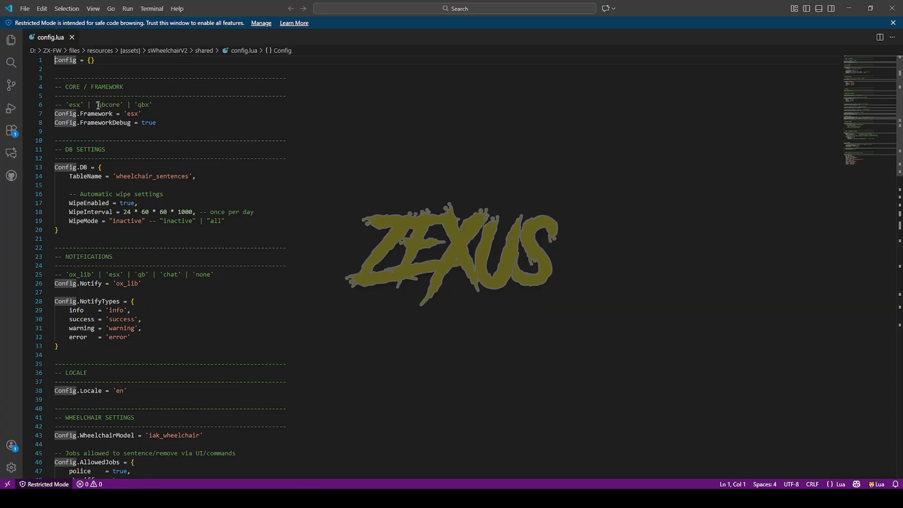
{"action": "left_click_drag", "start_coordinate": [98, 105], "coordinate": [118, 104]}
{"action": "key", "text": "ctrl+c"}
{"action": "double_click", "coordinate": [132, 113]}
{"action": "key", "text": "ctrl+v"}
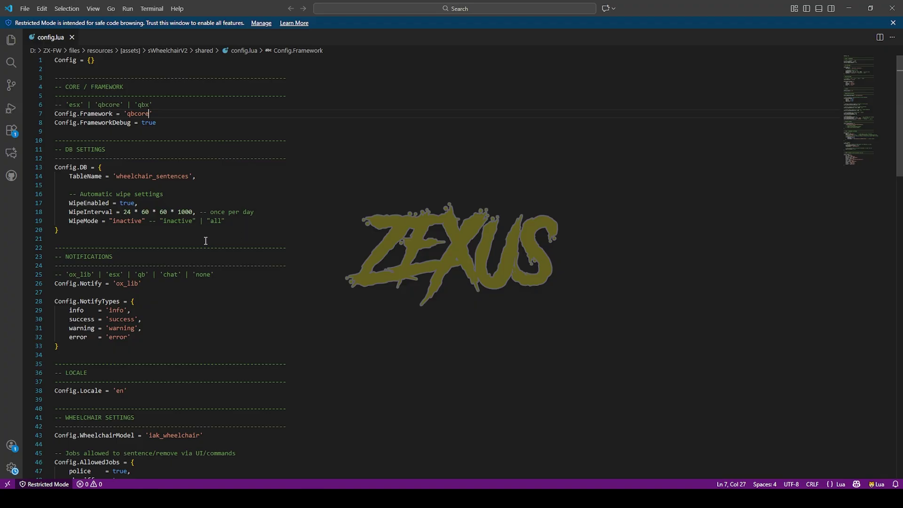
- In Config.ReapplyEvents, comment out '17mov_CharacterSystem:PlayerSpawned' and uncomment 'QBCore:Client:OnPlayerLoaded'
{"action": "scroll", "coordinate": [130, 264], "scroll_direction": "down", "scroll_amount": 3}
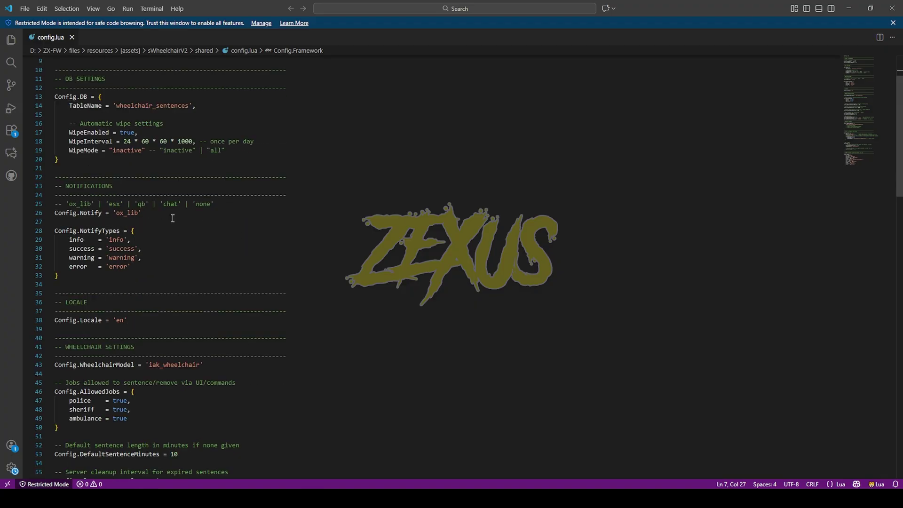
{"action": "scroll", "coordinate": [190, 294], "scroll_direction": "down", "scroll_amount": 2}
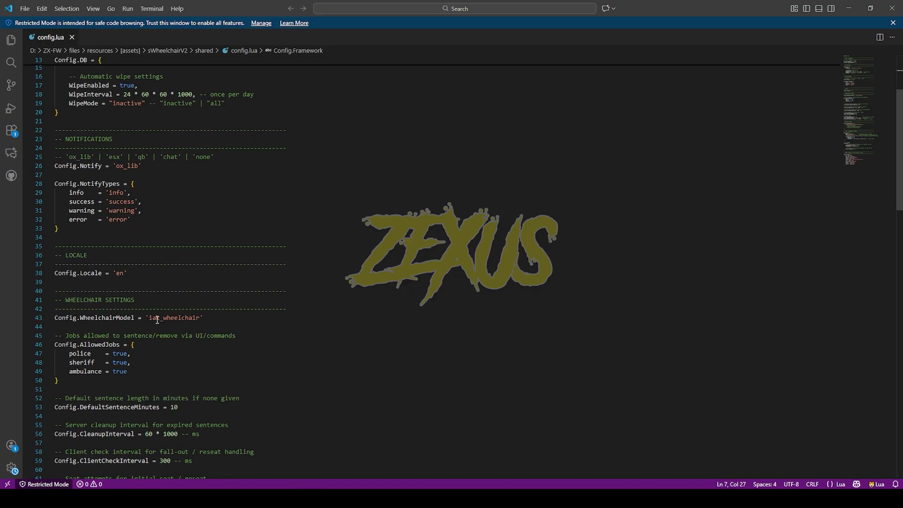
{"action": "scroll", "coordinate": [195, 321], "scroll_direction": "down", "scroll_amount": 3}
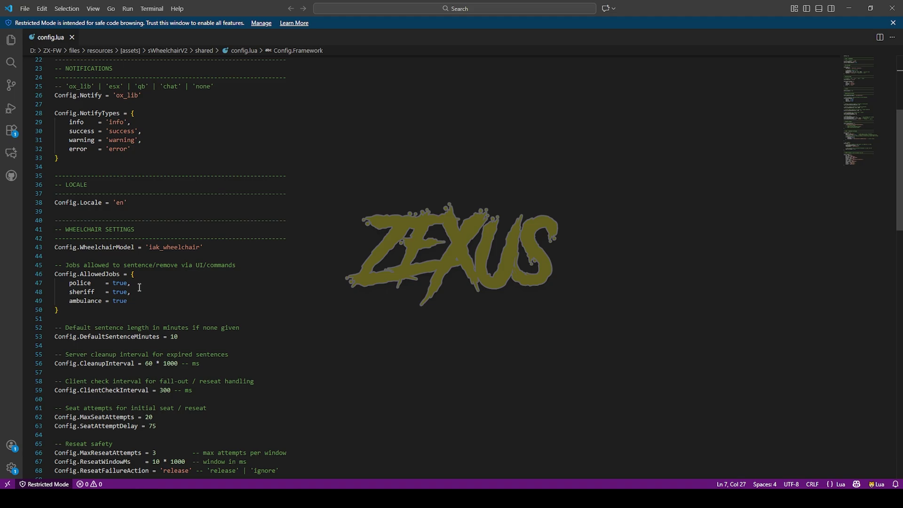
{"action": "left_click", "coordinate": [174, 256]}
{"action": "scroll", "coordinate": [165, 240], "scroll_direction": "down", "scroll_amount": 10}
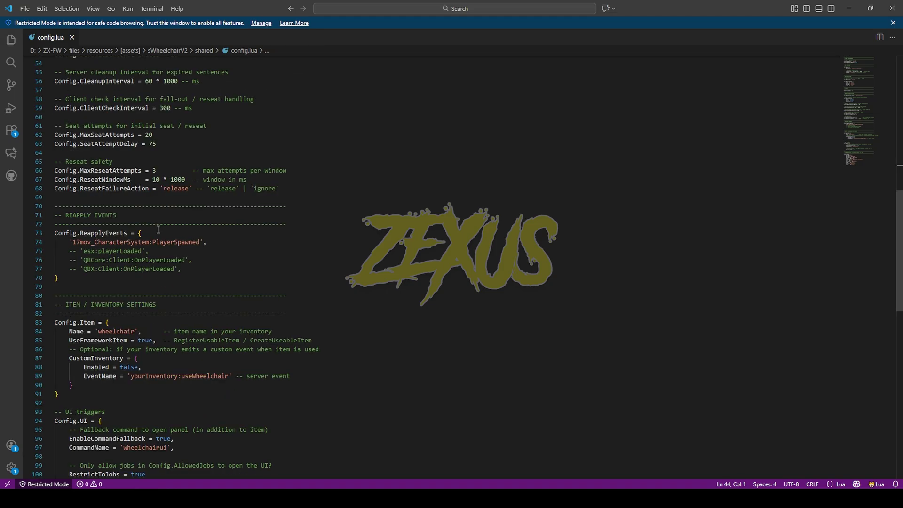
{"action": "left_click", "coordinate": [72, 243]}
{"action": "type", "text": "--"}
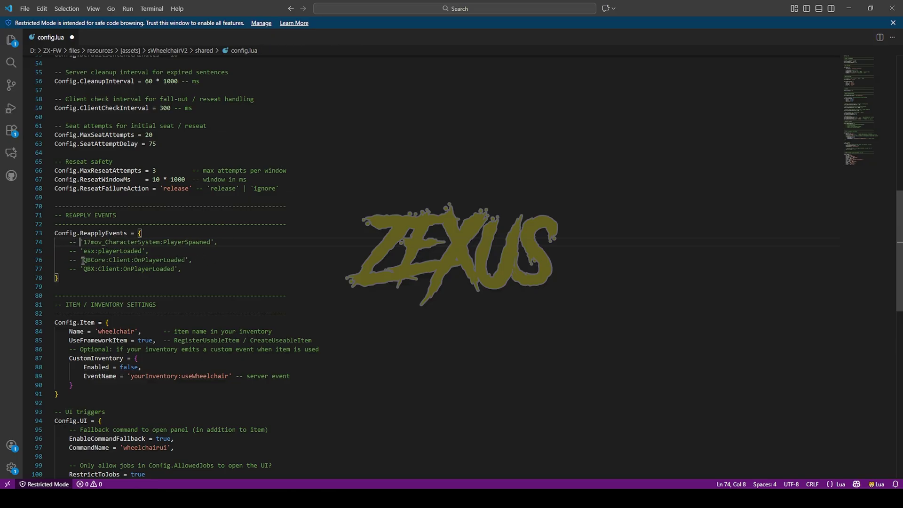
{"action": "key", "text": "BackSpace"}
{"action": "key", "text": "BackSpace"}
{"action": "key", "text": "BackSpace"}
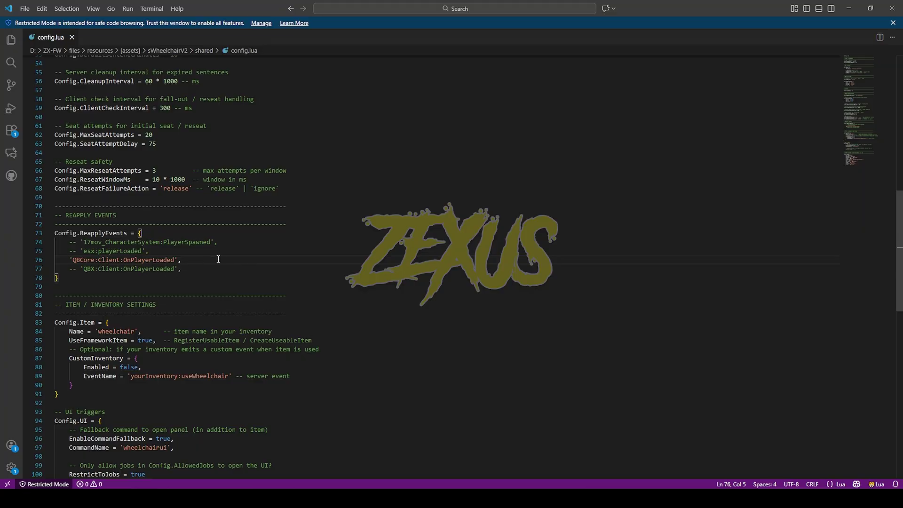
{"action": "scroll", "coordinate": [115, 251], "scroll_direction": "down", "scroll_amount": 3}
{"action": "scroll", "coordinate": [151, 262], "scroll_direction": "down", "scroll_amount": 10}
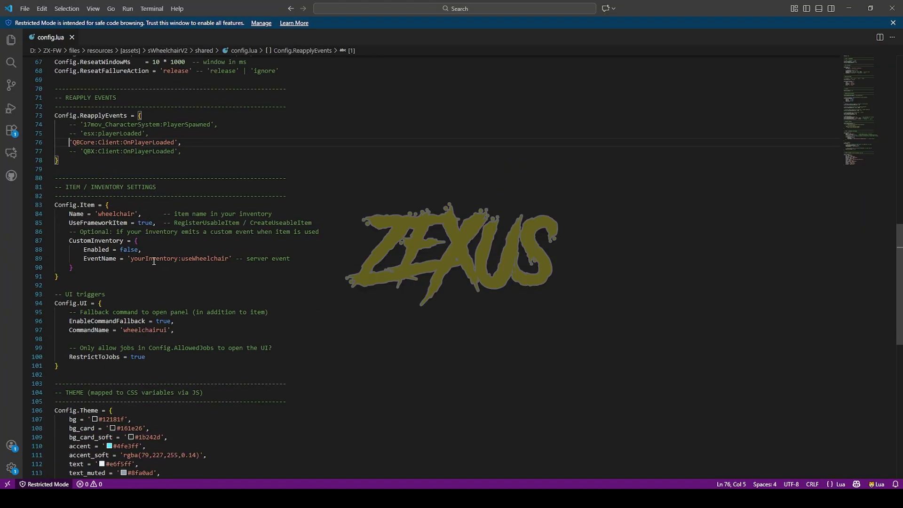
{"action": "scroll", "coordinate": [131, 240], "scroll_direction": "down", "scroll_amount": 3}
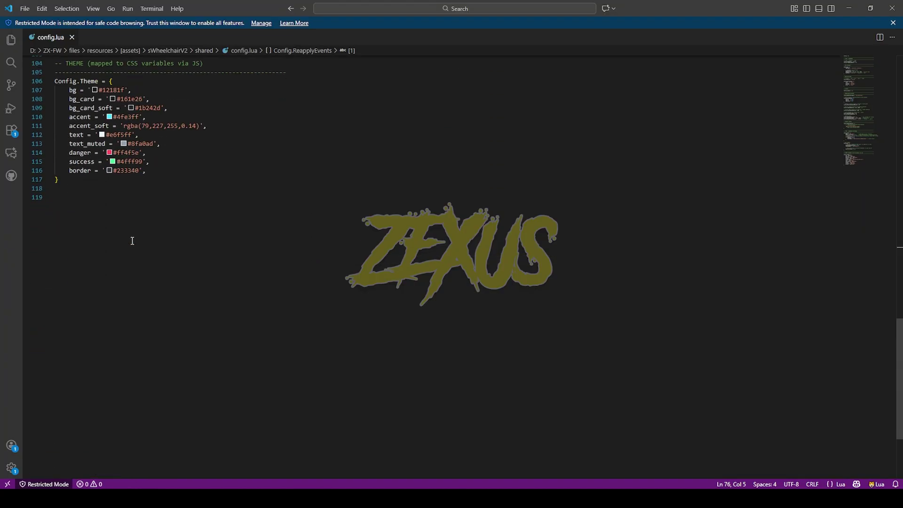
- Switch to File Explorer and paste wheelchair.png into the html/images folder of qb-inventory
{"action": "key", "text": "alt+Tab"}
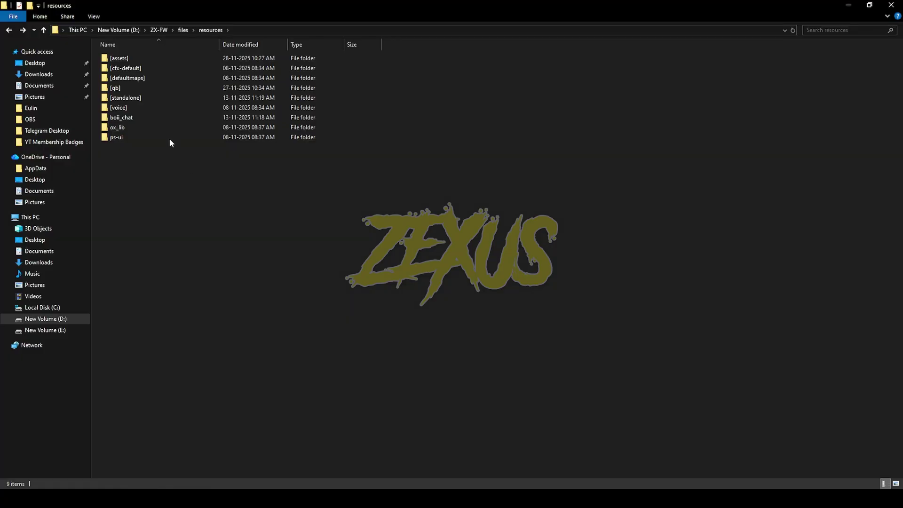
{"action": "double_click", "coordinate": [171, 86]}
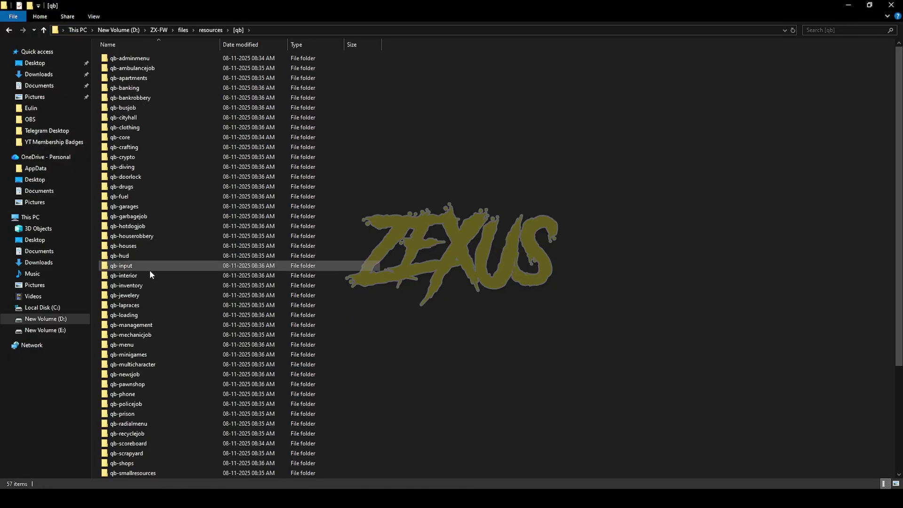
{"action": "double_click", "coordinate": [146, 284]}
{"action": "double_click", "coordinate": [123, 87]}
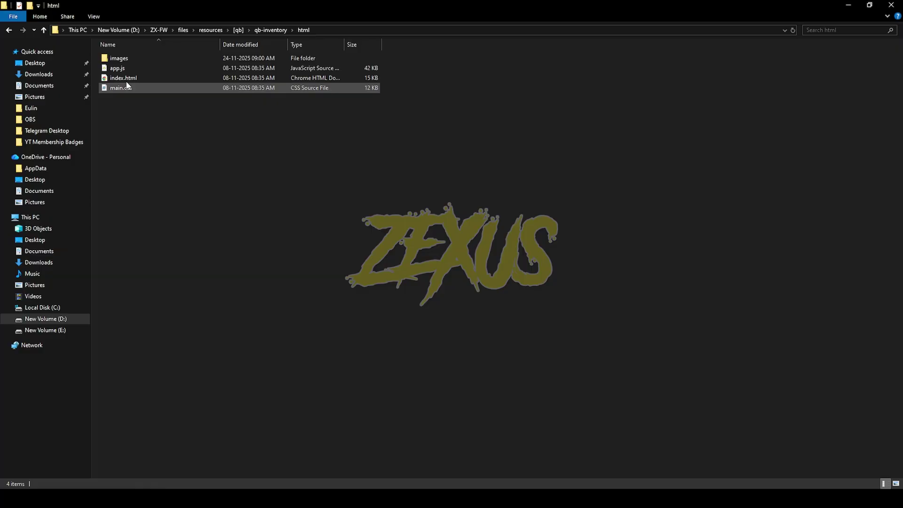
{"action": "double_click", "coordinate": [128, 57]}
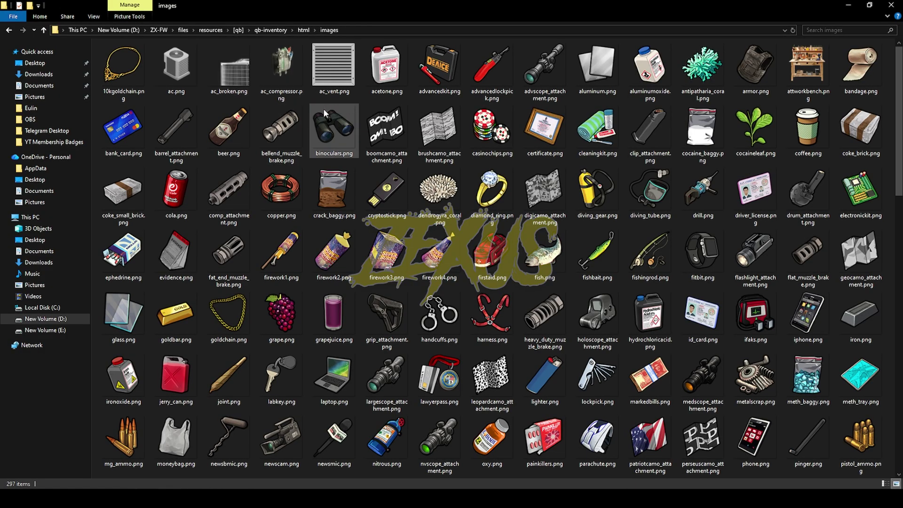
{"action": "key", "text": "ctrl+v"}
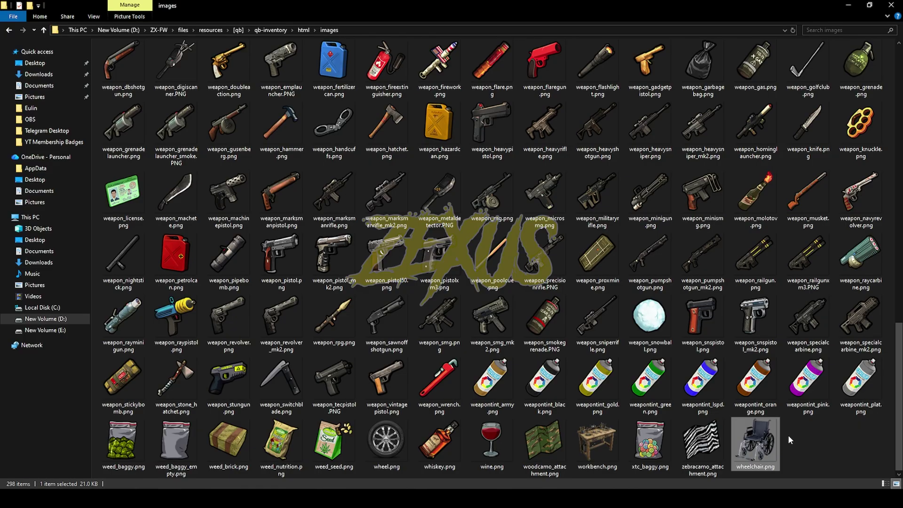
- Open items.lua from the shared folder of qb-core
{"action": "key", "text": "BackSpace"}
{"action": "key", "text": "BackSpace"}
{"action": "key", "text": "BackSpace"}
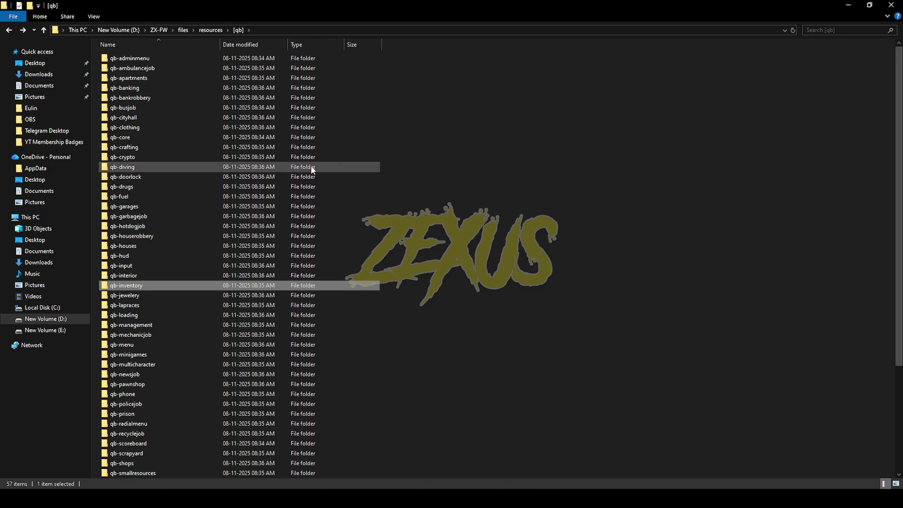
{"action": "double_click", "coordinate": [180, 136]}
{"action": "double_click", "coordinate": [155, 108]}
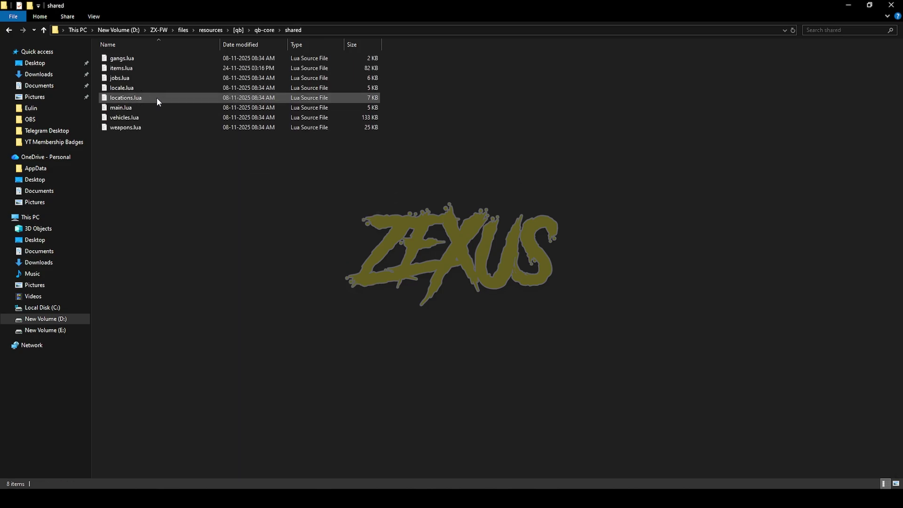
{"action": "left_click", "coordinate": [133, 69]}
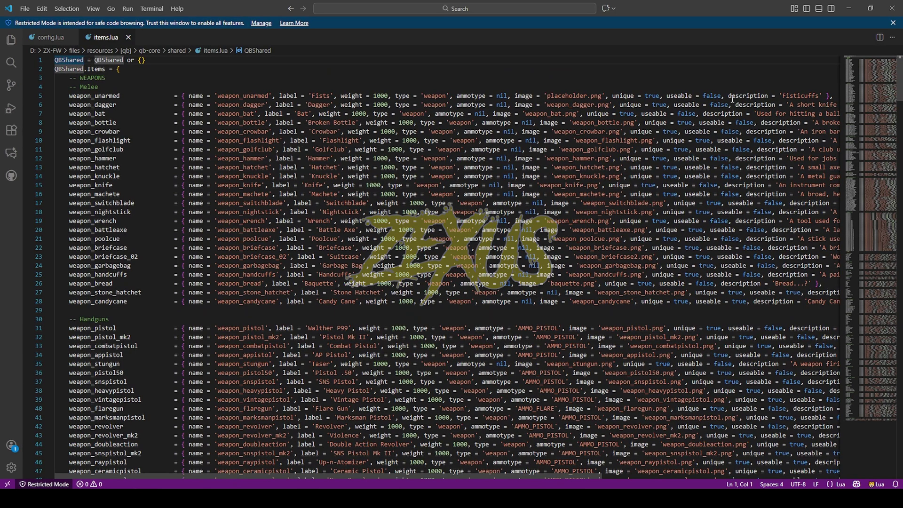
- Add a wheelchair item after attachment_bench in QBShared.Items, with label 'Wheel Chair', weight 300, type 'item' and image 'wheelchair.png'
{"action": "left_click_drag", "start_coordinate": [899, 78], "coordinate": [899, 250]}
{"action": "key", "text": "ctrl+End"}
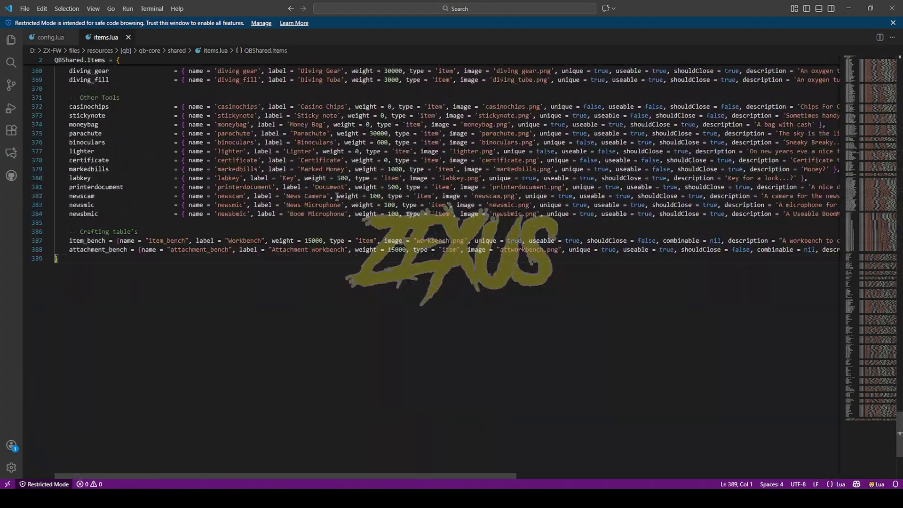
{"action": "key", "text": "Return"}
{"action": "key", "text": "Tab"}
{"action": "key", "text": "ctrl+v"}
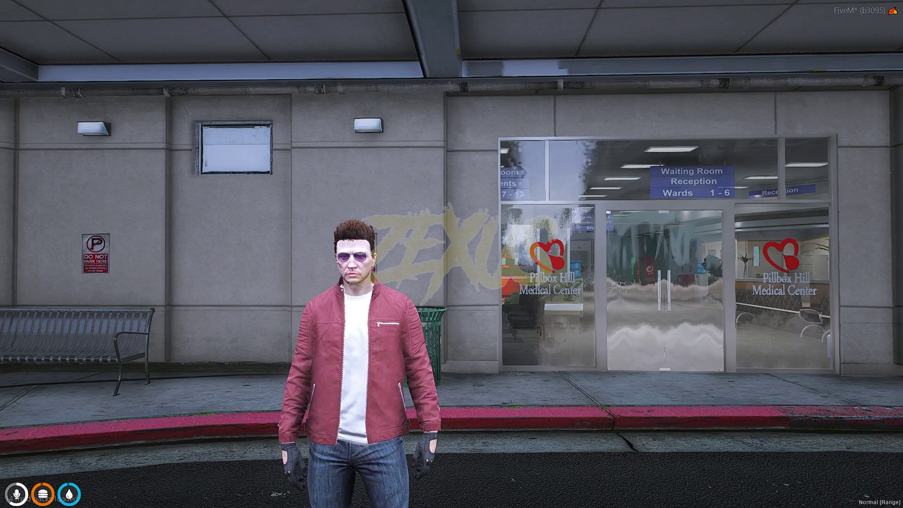
- Switch to FiveM, check the character's job with /job, and give the player one wheelchair item
{"action": "type", "text": "t/job"}
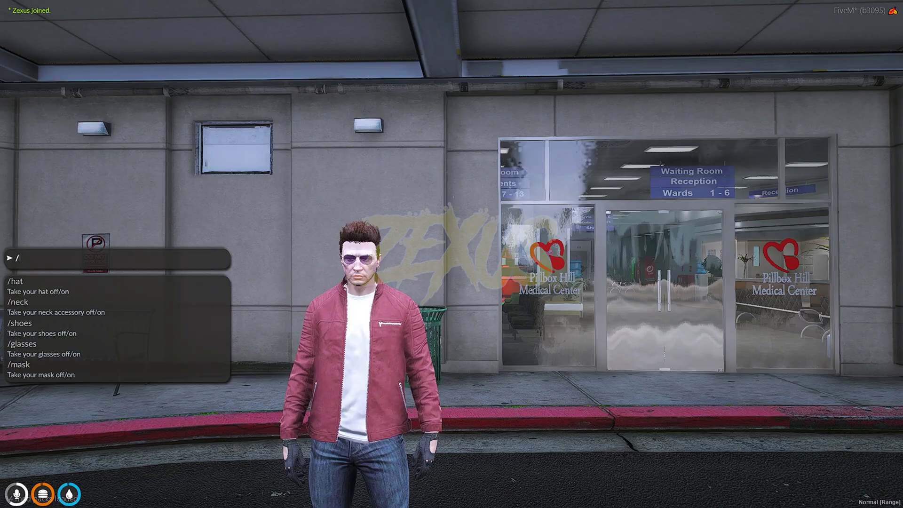
{"action": "key", "text": "Return"}
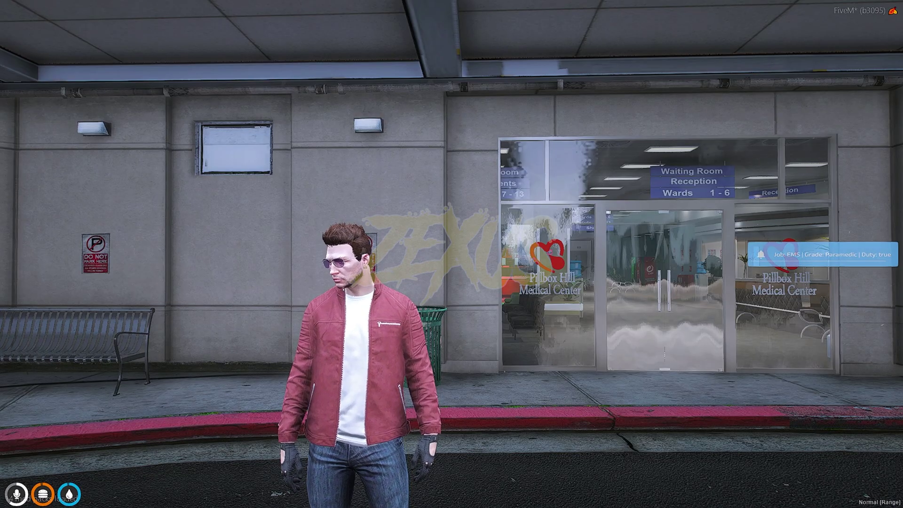
{"action": "type", "text": "t/giv"}
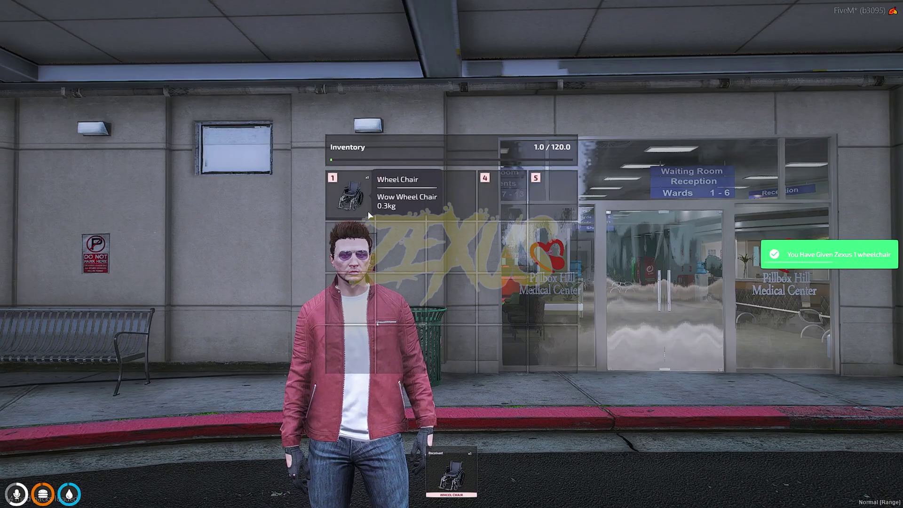
{"action": "key", "text": "Tab"}
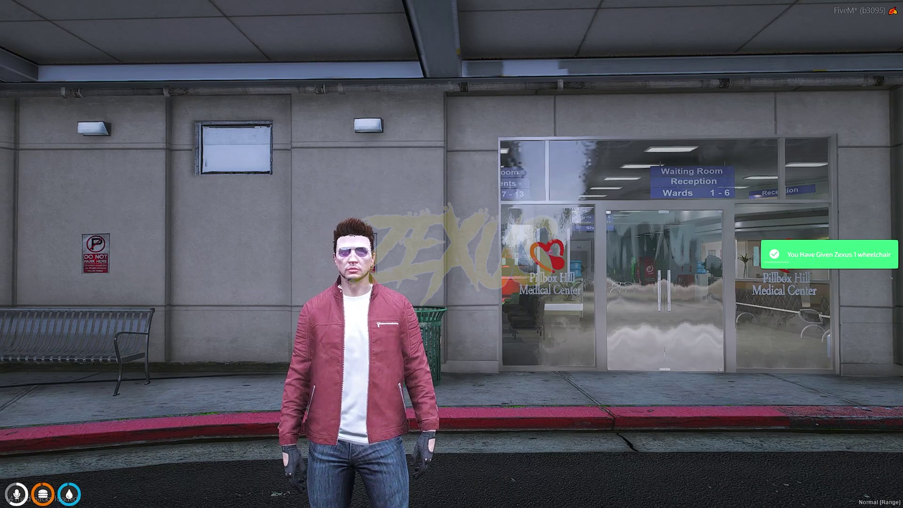
- Use the wheelchair item, apply a 1-minute wheelchair sentence to player ID 1, and close the wheelchair panel
{"action": "key", "text": "1"}
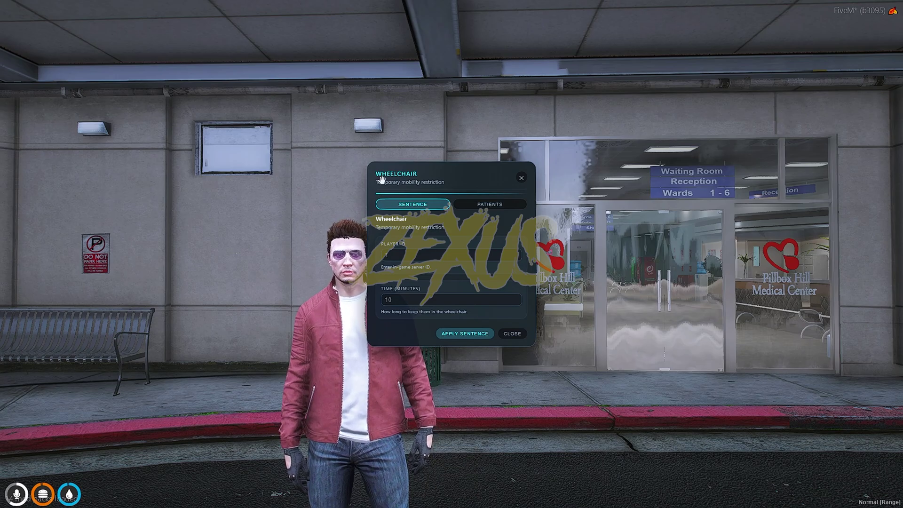
{"action": "left_click_drag", "start_coordinate": [435, 178], "coordinate": [554, 173]}
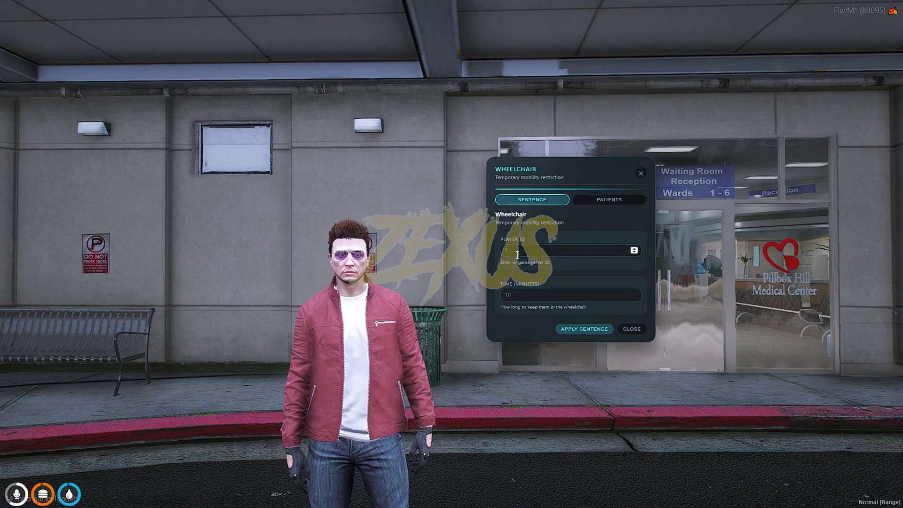
{"action": "left_click", "coordinate": [511, 249]}
{"action": "type", "text": "1"}
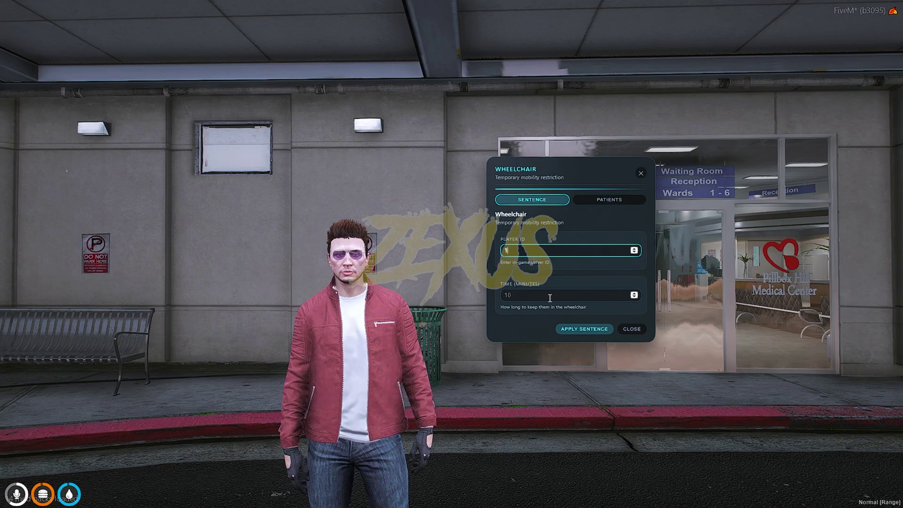
{"action": "left_click", "coordinate": [549, 295]}
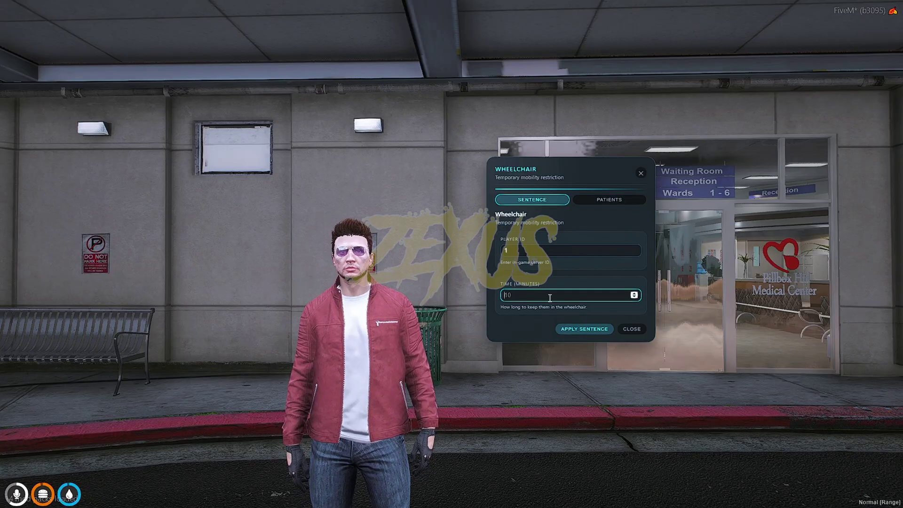
{"action": "type", "text": "1"}
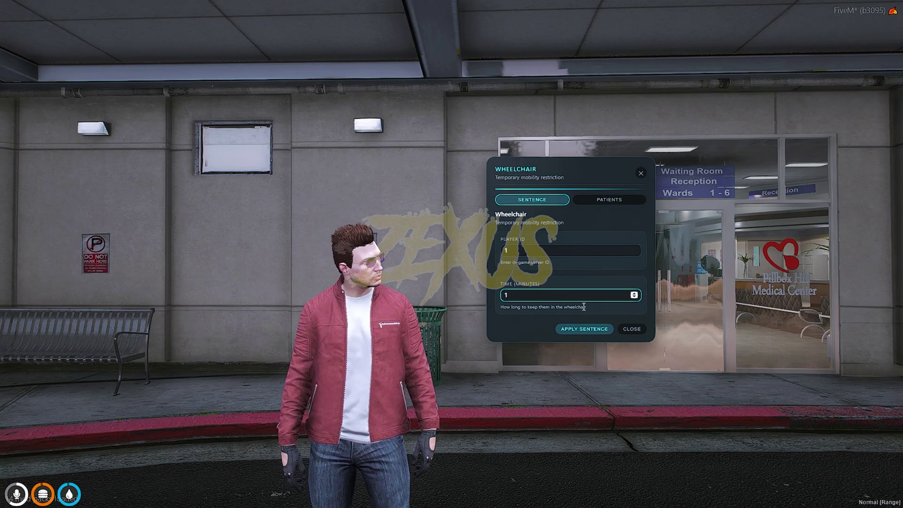
{"action": "left_click", "coordinate": [594, 329]}
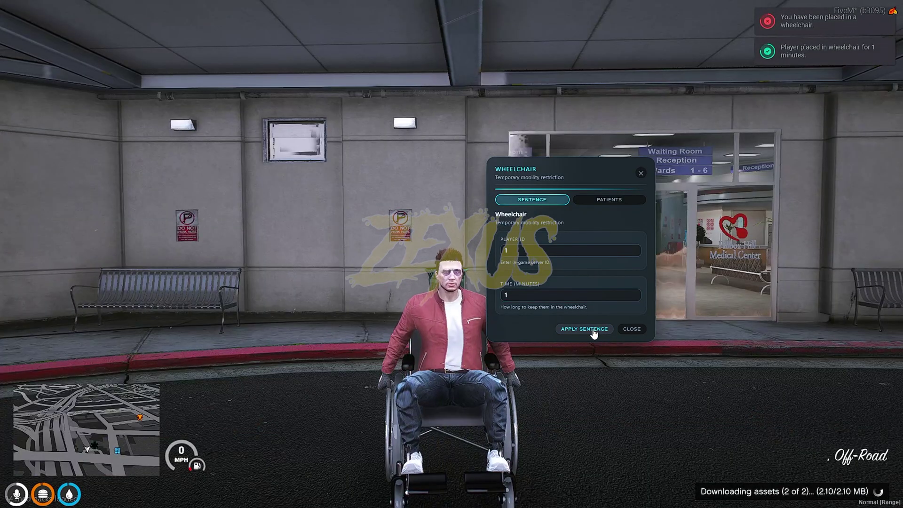
{"action": "left_click", "coordinate": [641, 174]}
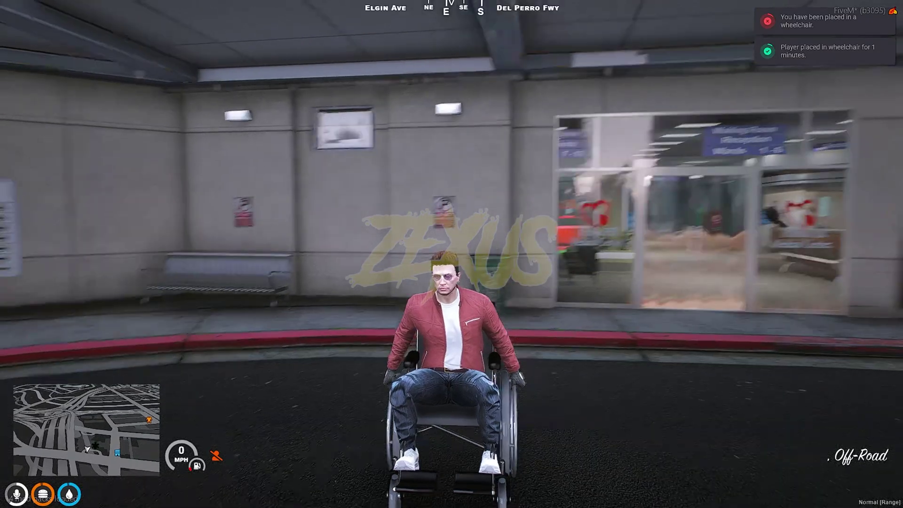
- Drive the wheelchair out from the Pillbox Hill Medical Center entrance and along Elgin Ave, viewing the seated character from front and behind
{"action": "key", "text": "w"}
{"action": "key", "text": "w"}
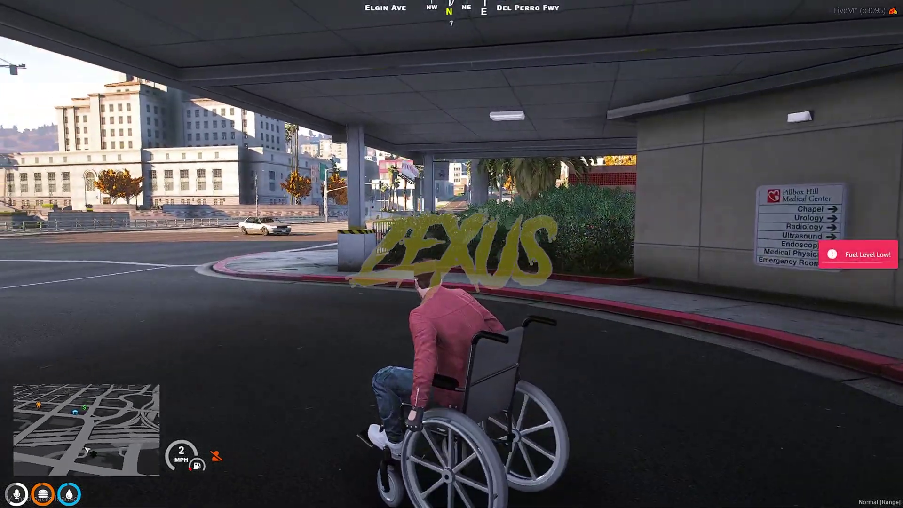
{"action": "key", "text": "w"}
{"action": "key", "text": "a"}
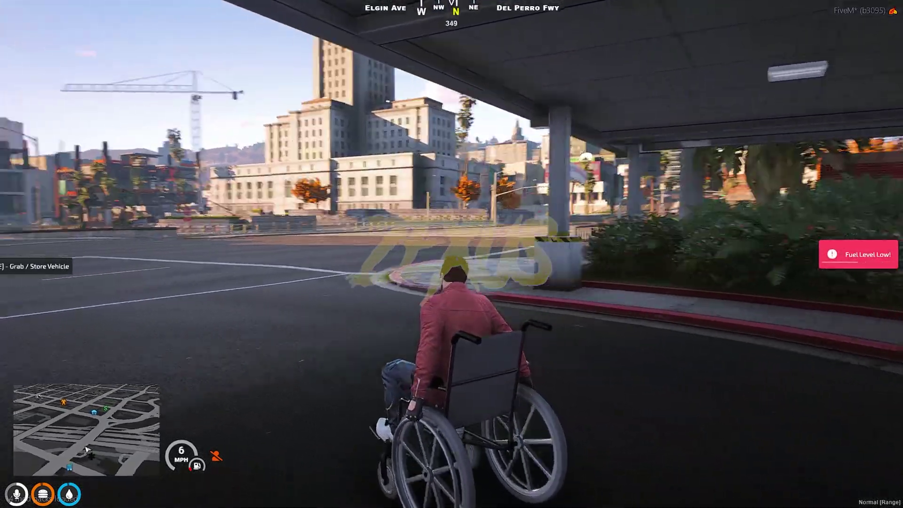
{"action": "key", "text": "c"}
{"action": "key", "text": "w"}
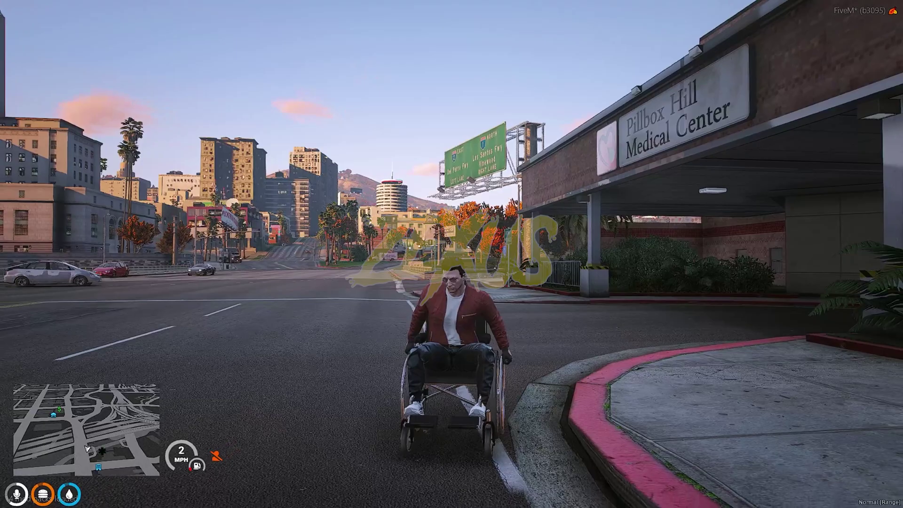
{"action": "key", "text": "w"}
{"action": "key", "text": "w"}
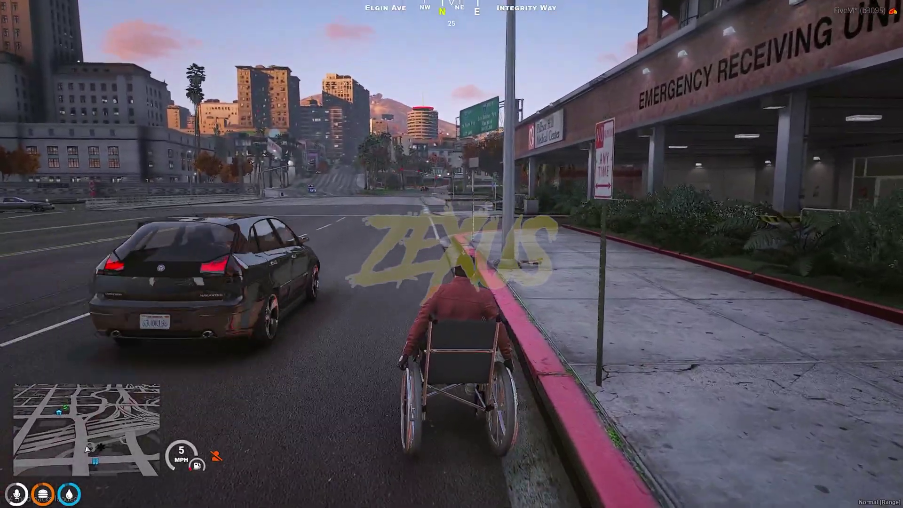
{"action": "key", "text": "w"}
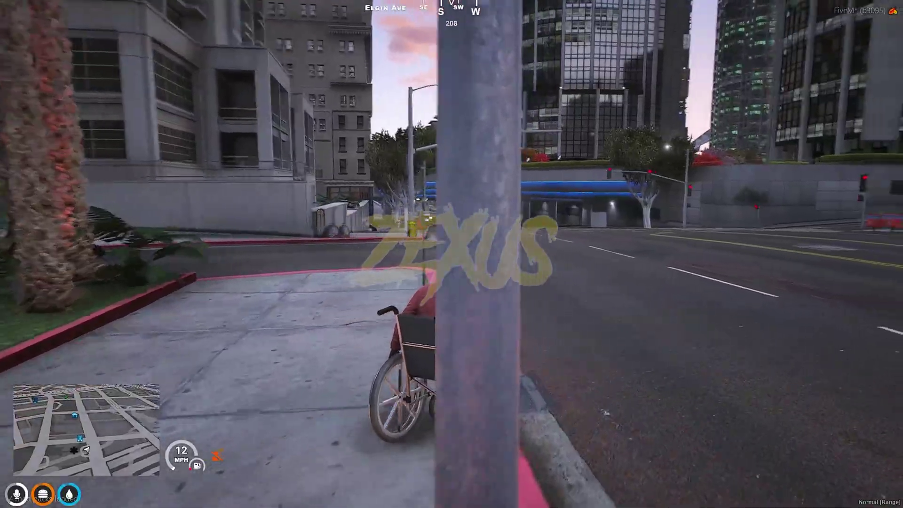
{"action": "key", "text": "w"}
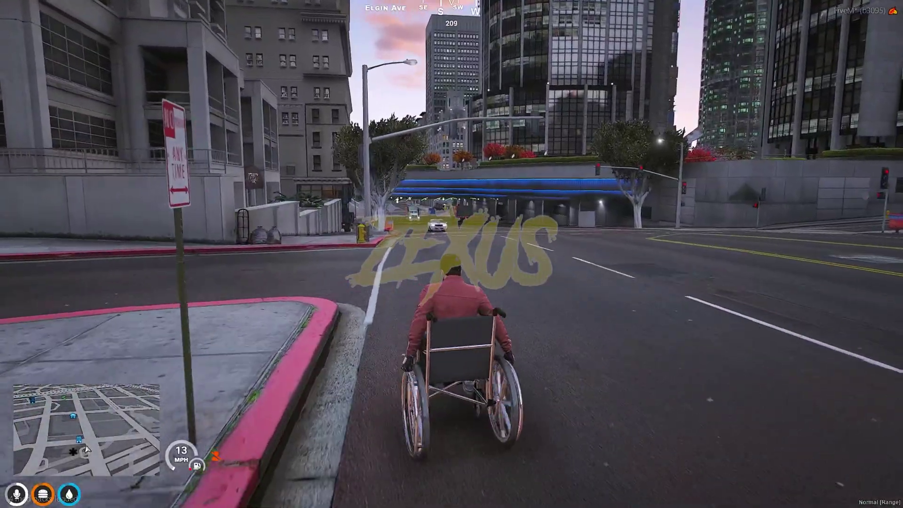
- Get out of the wheelchair and walk the character onto the sidewalk beside the medical center, turning to face the camera
{"action": "key", "text": "f"}
{"action": "key", "text": "w"}
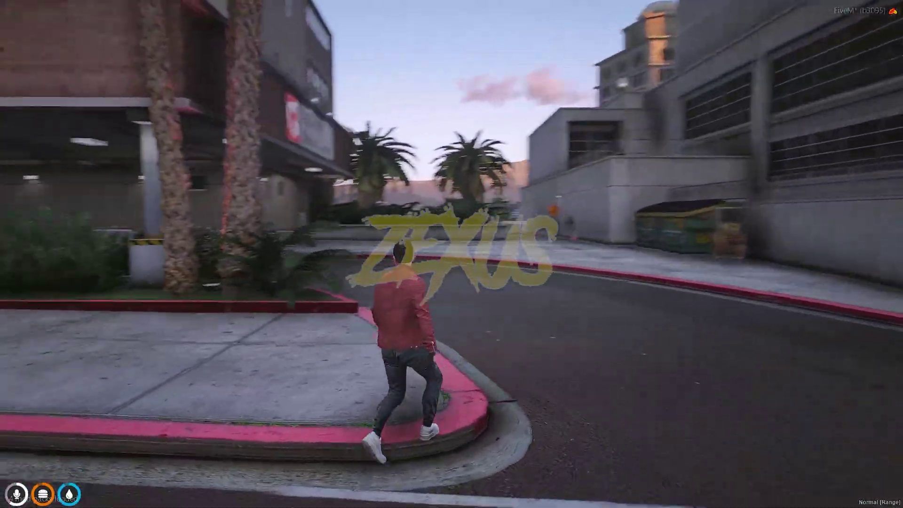
{"action": "key", "text": "w"}
{"action": "key", "text": "a"}
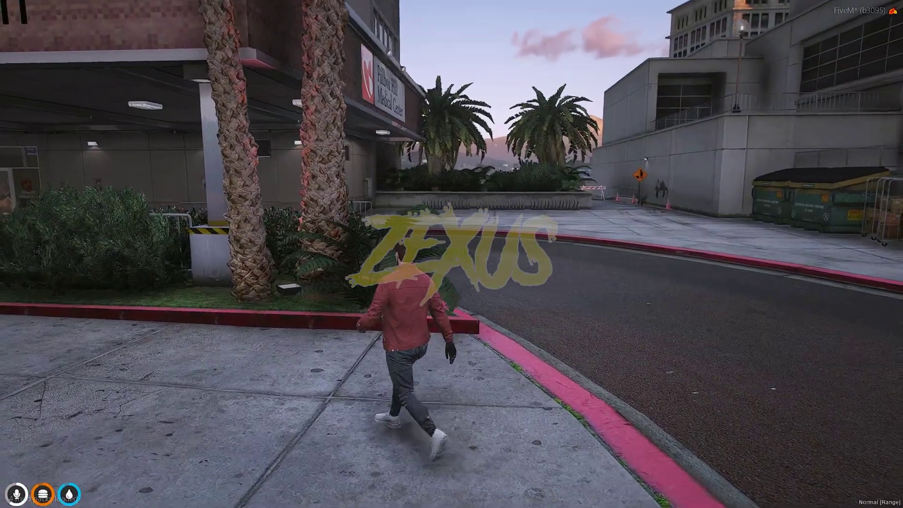
{"action": "key", "text": "s"}
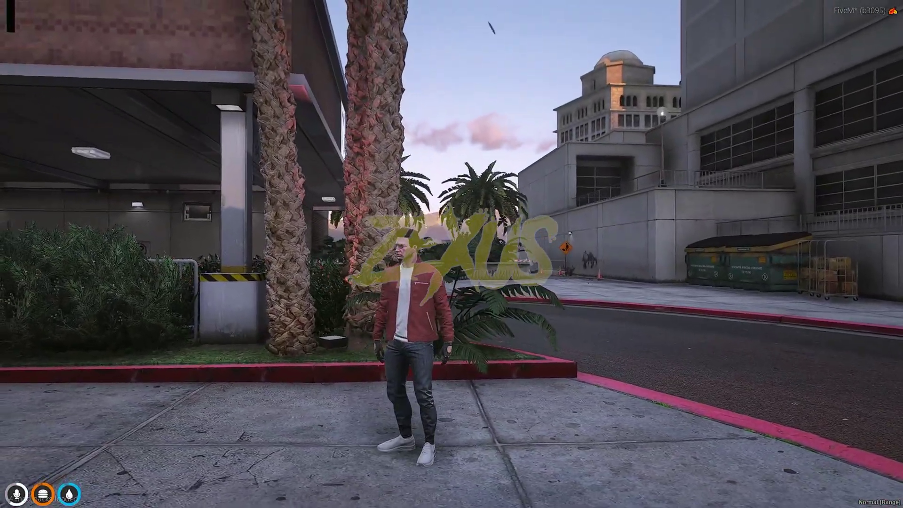